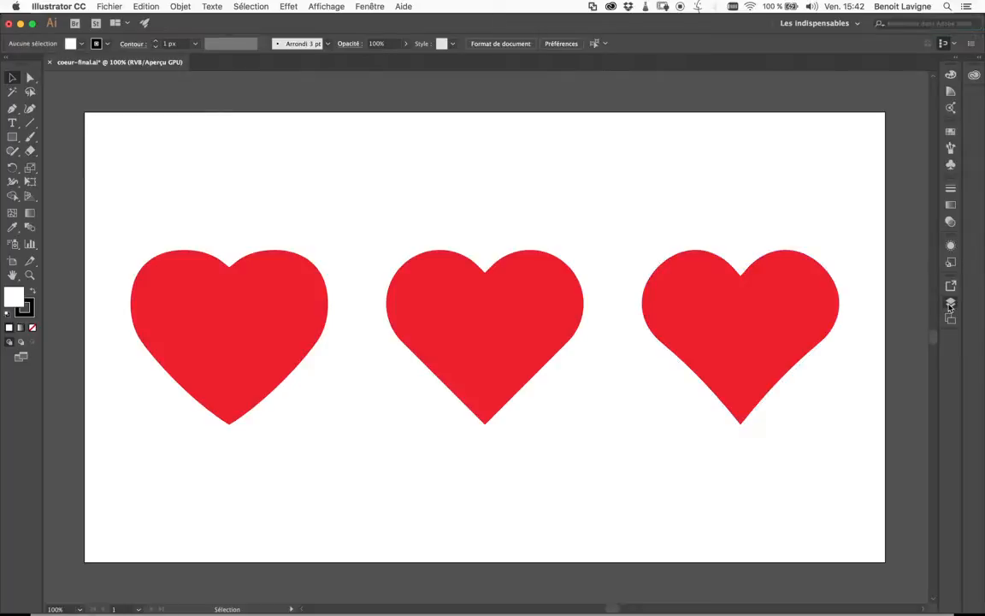
# Step: Hide the coeur-final layer so the artboard is empty for drawing
pyautogui.click(950, 304)
pyautogui.click(807, 312)
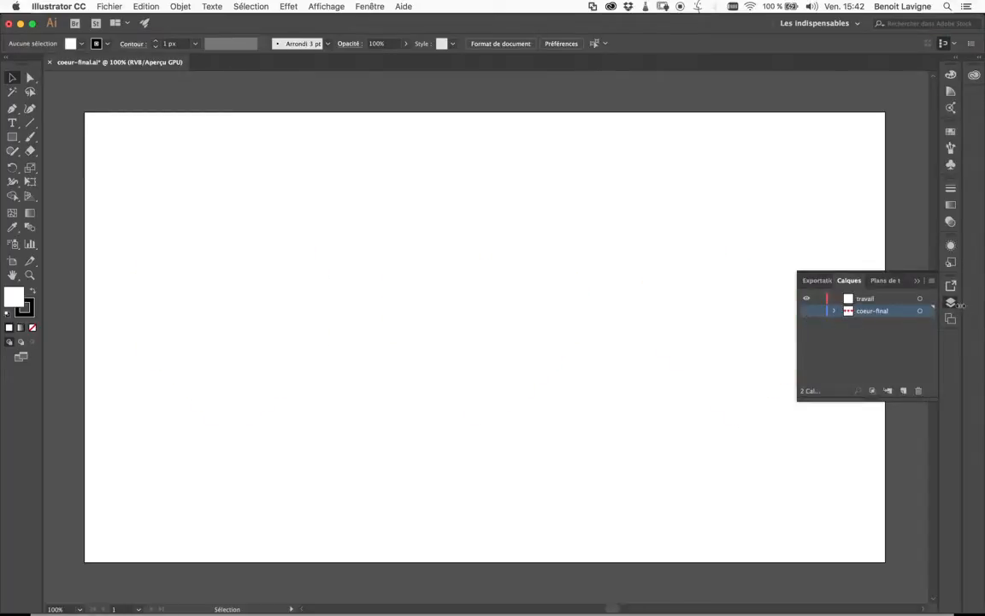
pyautogui.click(950, 305)
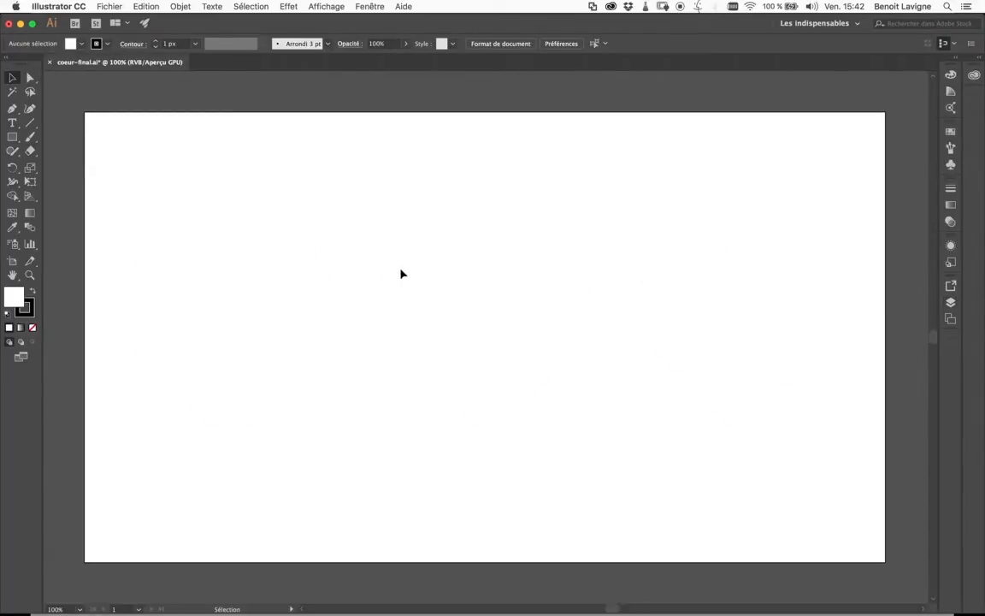
# Step: Draw a tall narrow rectangle on the travail layer and fully round its corners into a capsule shape
pyautogui.click(12, 137)
pyautogui.click(949, 305)
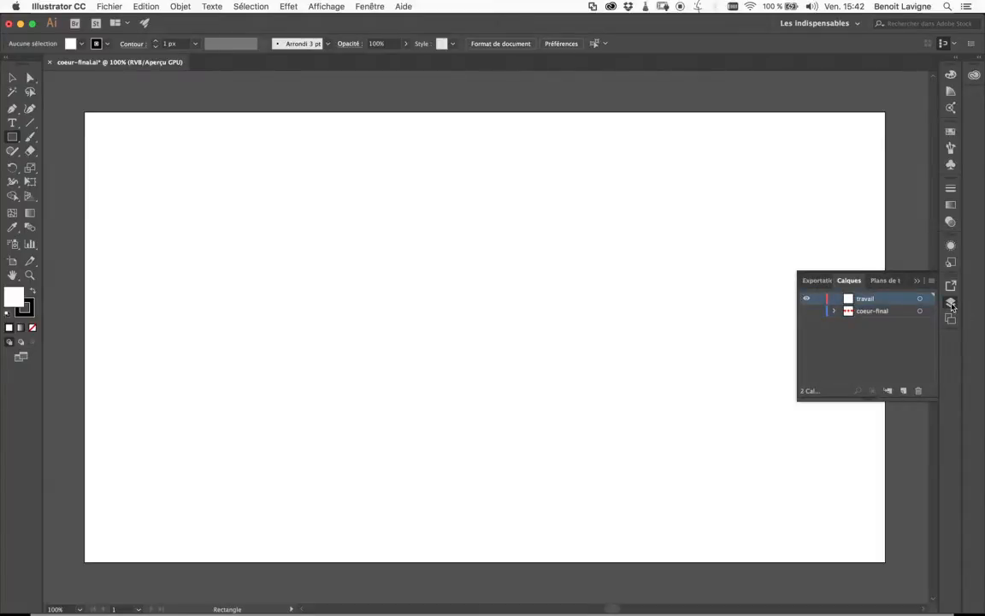
pyautogui.click(950, 304)
pyautogui.moveTo(415, 201); pyautogui.dragTo(480, 369)
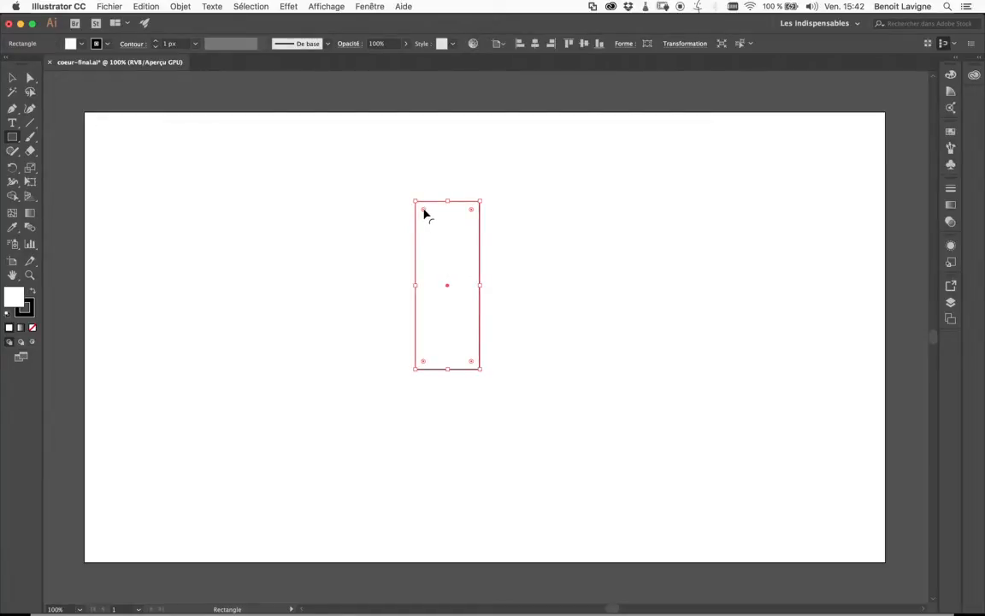
pyautogui.moveTo(424, 210); pyautogui.dragTo(464, 277)
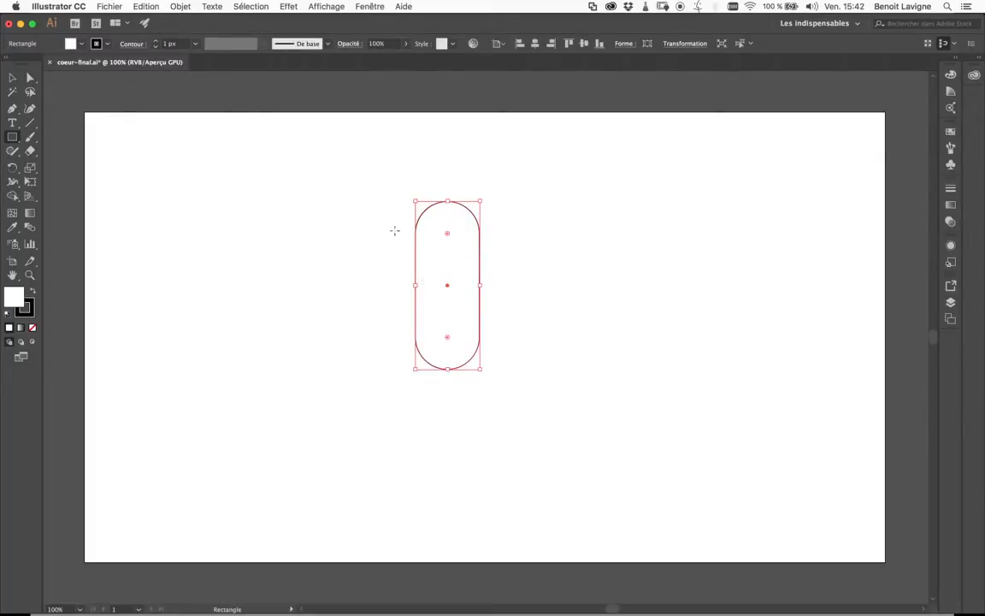
# Step: Rotate the capsule counterclockwise by 45° so it lies diagonally
pyautogui.click(11, 81)
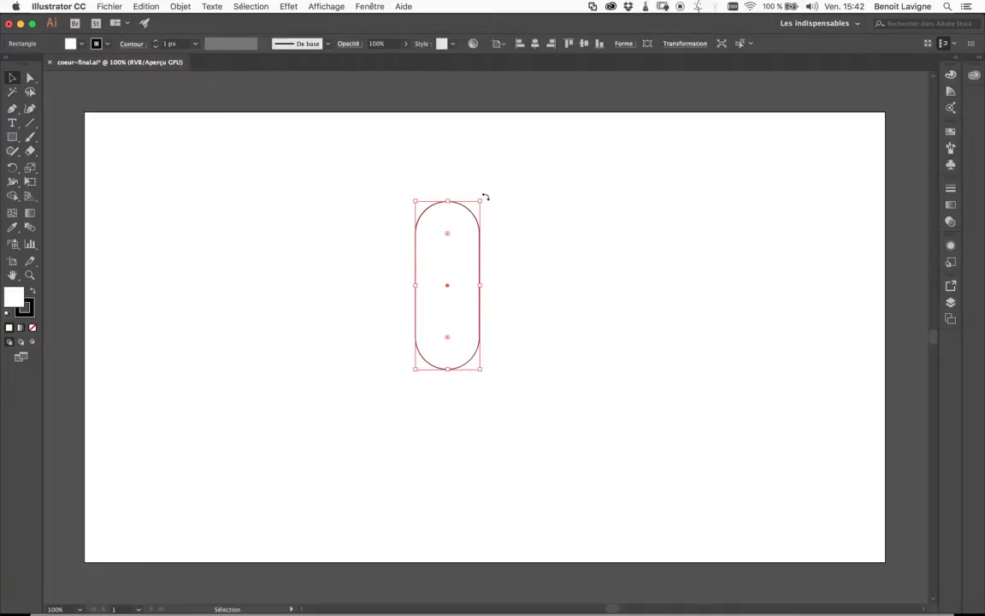
pyautogui.moveTo(482, 197); pyautogui.dragTo(414, 203)
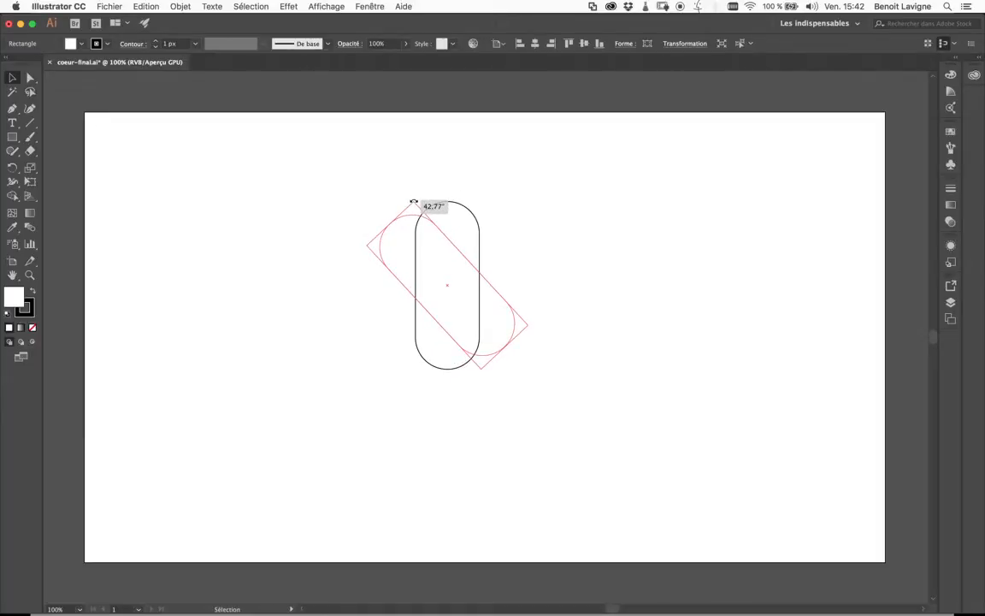
pyautogui.moveTo(414, 203); pyautogui.dragTo(414, 203)
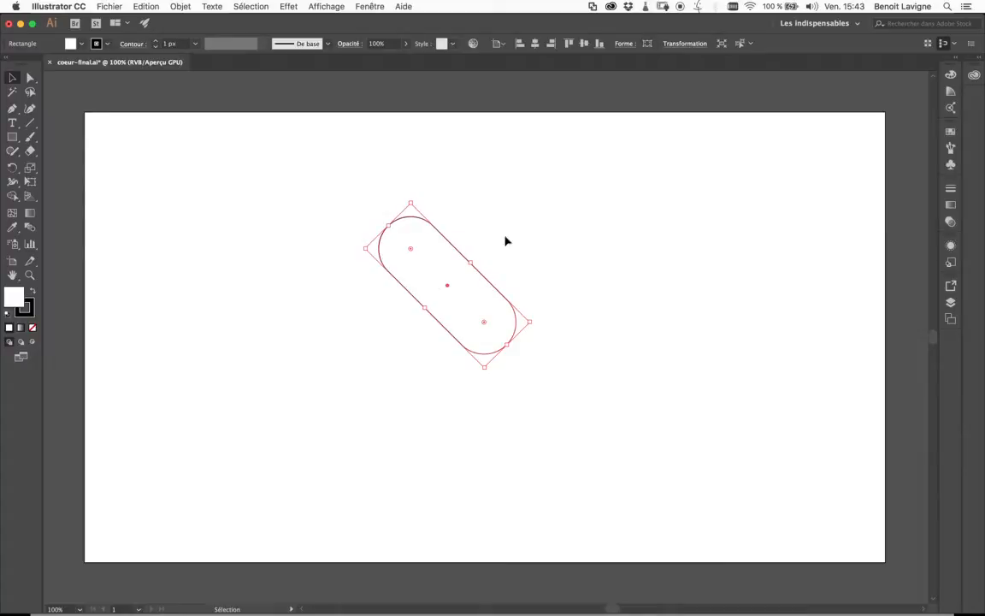
# Step: Create a mirrored copy of the capsule across the vertical axis to form an X, leaving both shapes deselected
pyautogui.rightClick(441, 264)
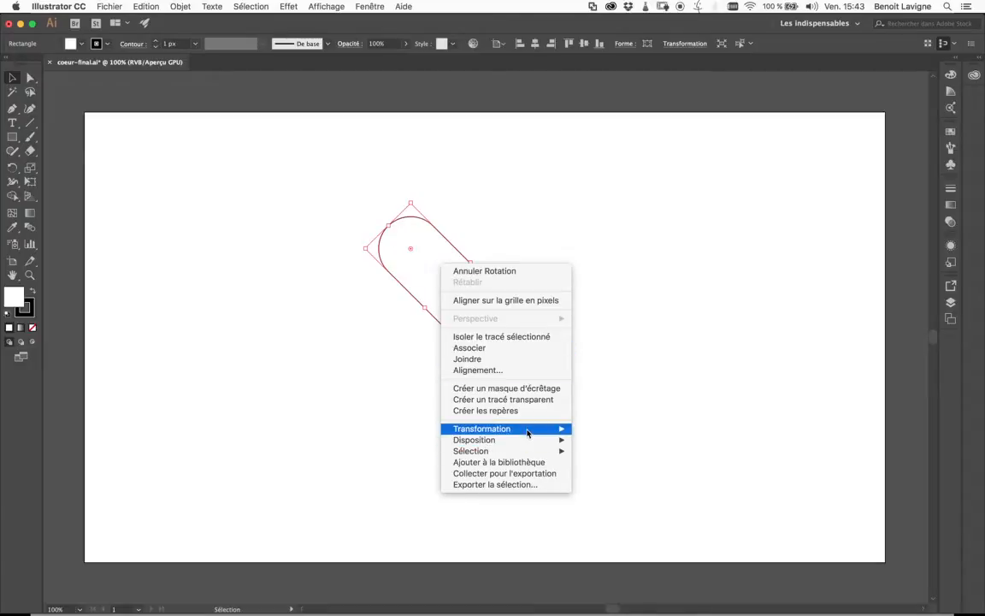
pyautogui.moveTo(527, 433)
pyautogui.click(617, 468)
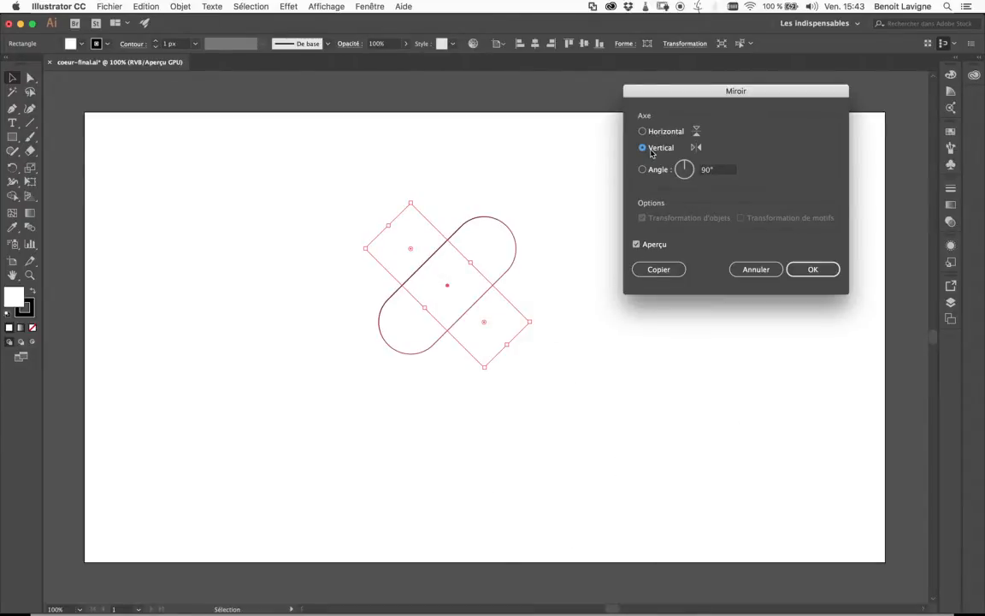
pyautogui.click(651, 249)
pyautogui.click(652, 247)
pyautogui.click(653, 247)
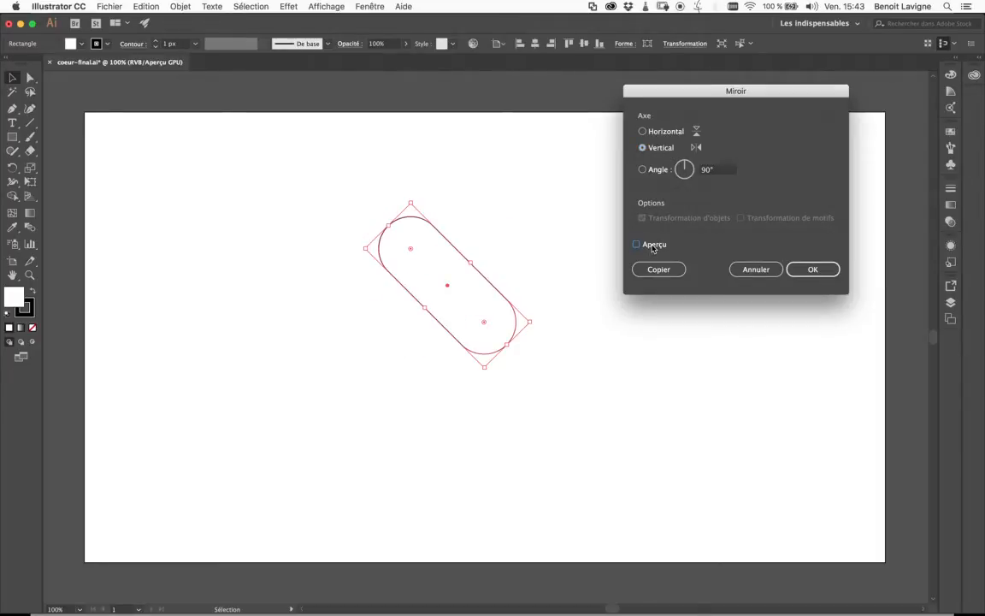
pyautogui.click(653, 248)
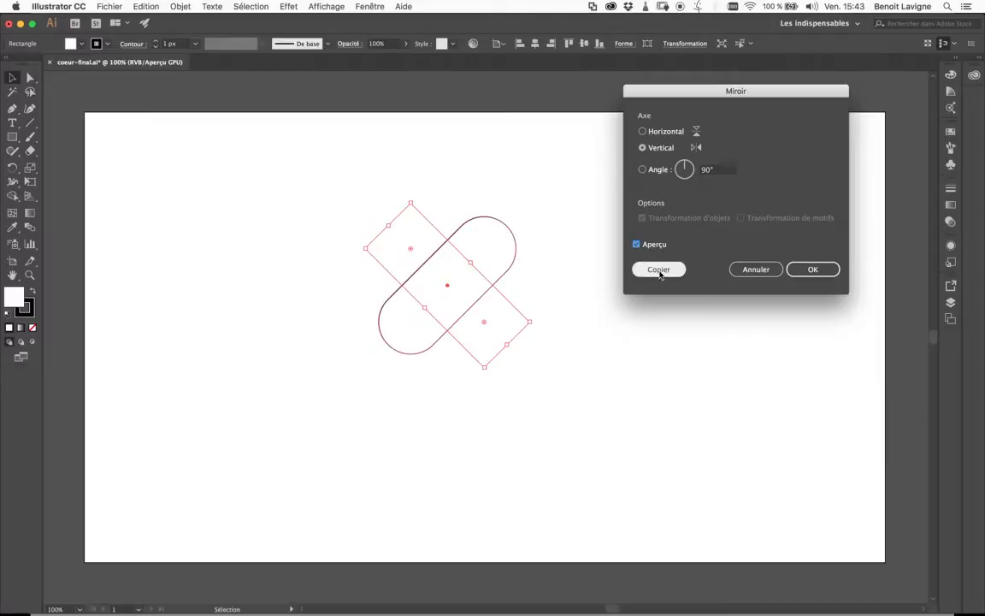
pyautogui.click(654, 273)
pyautogui.click(648, 274)
pyautogui.click(615, 321)
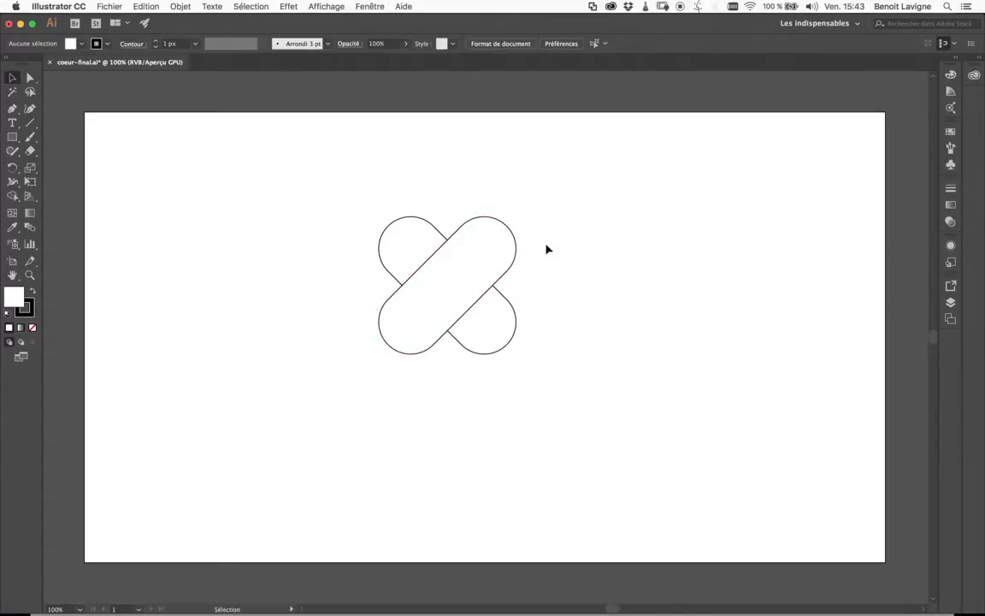
# Step: With the Shape Builder, merge the two upper lobes and centre of the crossed capsules into a heart and remove the two lower lobes
pyautogui.click(404, 241)
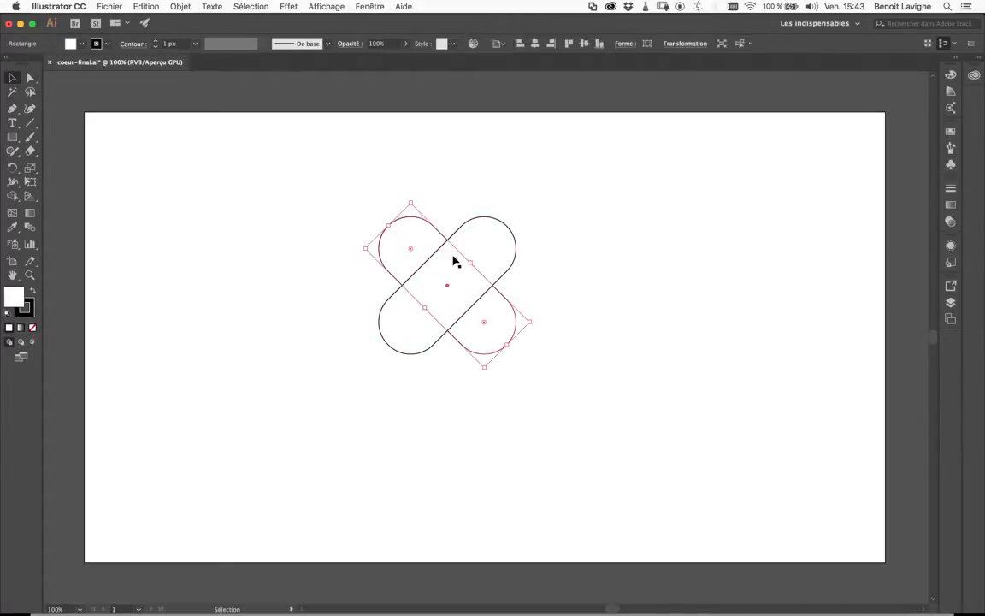
pyautogui.keyDown('shift'); pyautogui.click(496, 252); pyautogui.keyUp('shift')
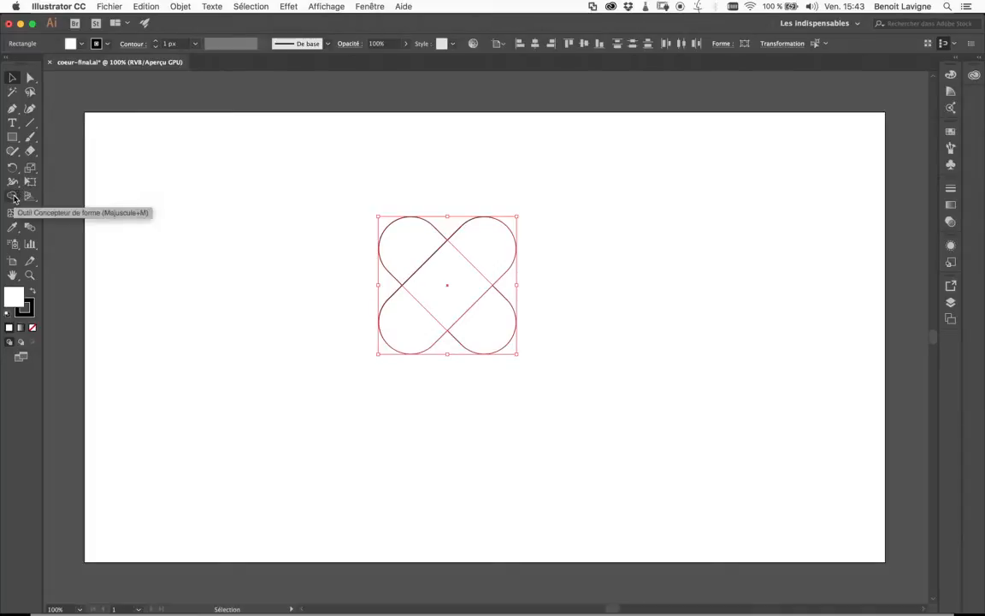
pyautogui.click(14, 197)
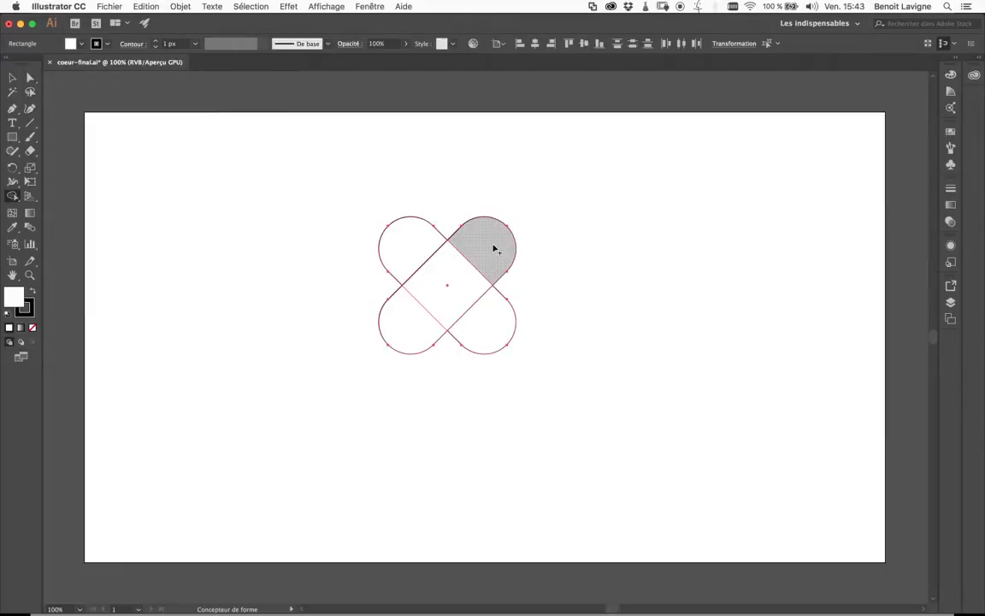
pyautogui.moveTo(494, 248)
pyautogui.mouseDown()
pyautogui.moveTo(463, 274)
pyautogui.moveTo(424, 269)
pyautogui.moveTo(418, 249)
pyautogui.mouseUp()
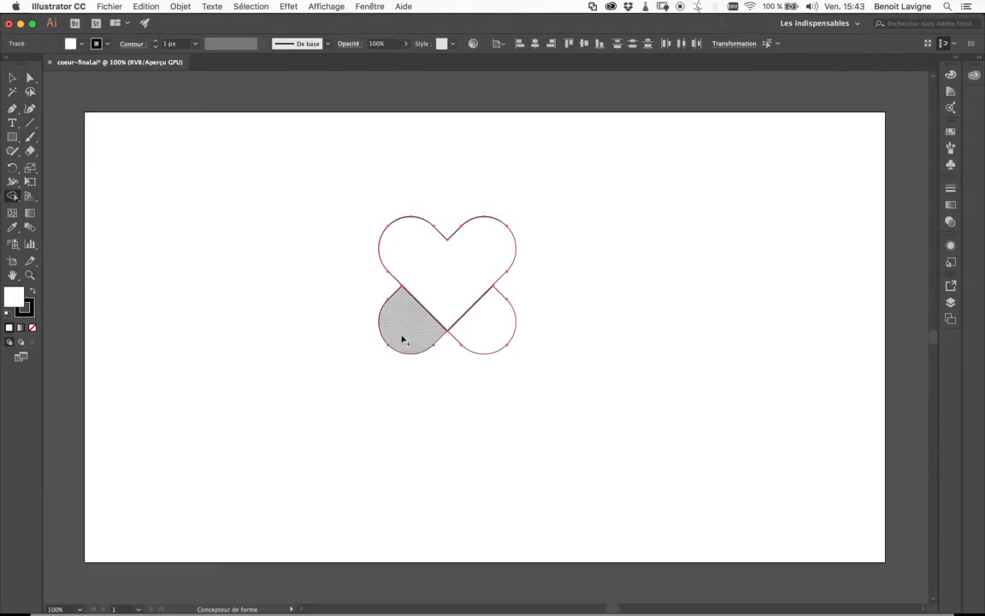
pyautogui.keyDown('alt'); pyautogui.click(500, 336); pyautogui.keyUp('alt')
pyautogui.moveTo(409, 332); pyautogui.dragTo(391, 372)
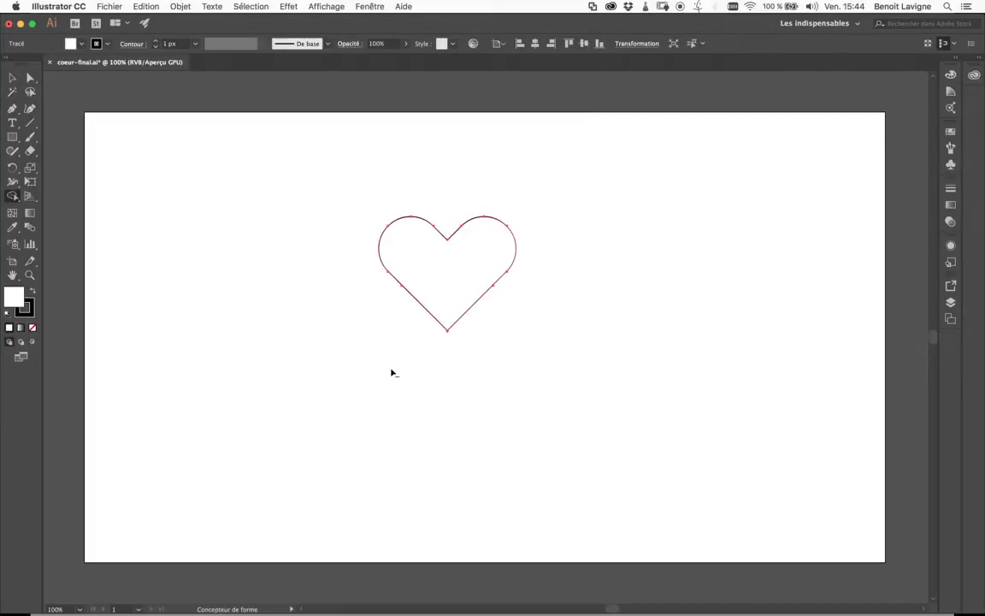
# Step: Enlarge the heart proportionally and give it a red fill with no stroke
pyautogui.click(12, 79)
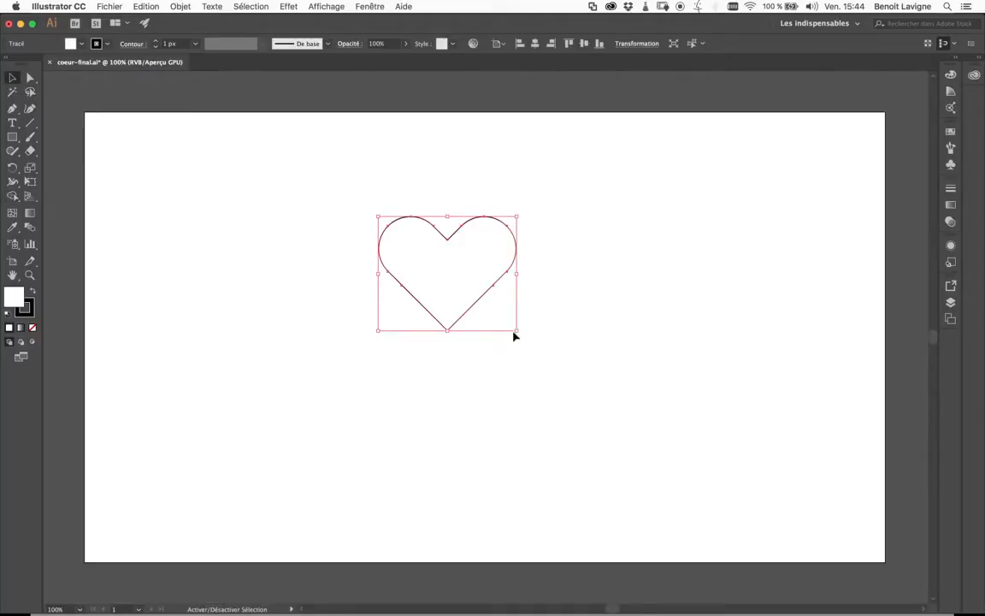
pyautogui.moveTo(516, 331); pyautogui.dragTo(576, 407)
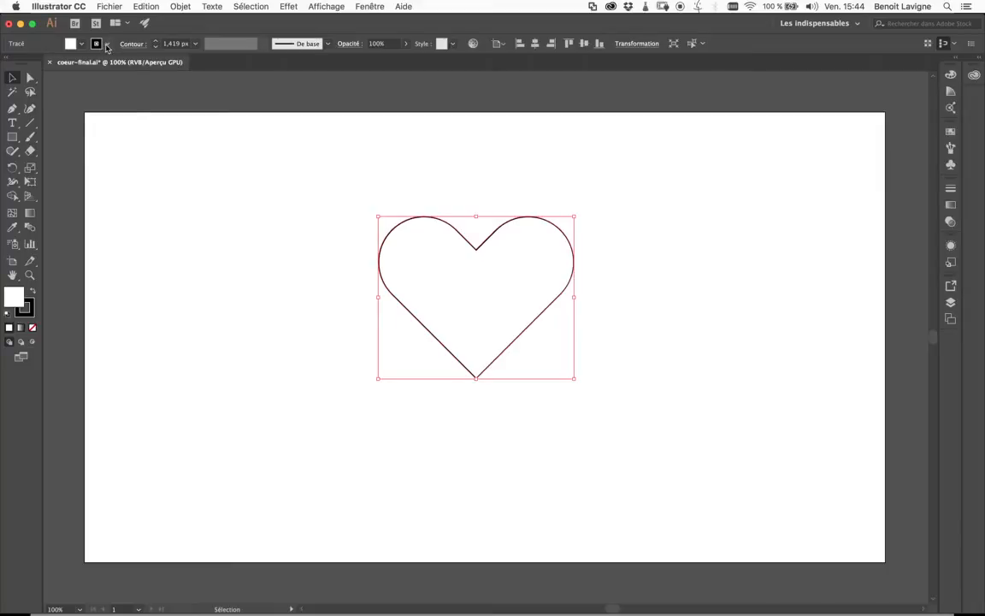
pyautogui.click(107, 45)
pyautogui.click(8, 63)
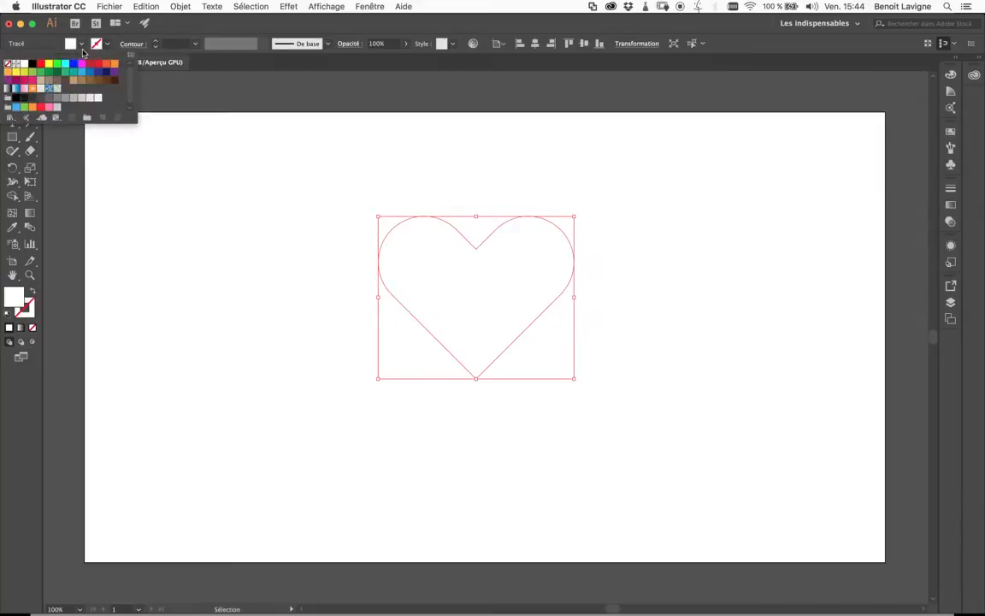
pyautogui.click(80, 43)
pyautogui.click(80, 44)
pyautogui.click(95, 70)
pyautogui.click(518, 285)
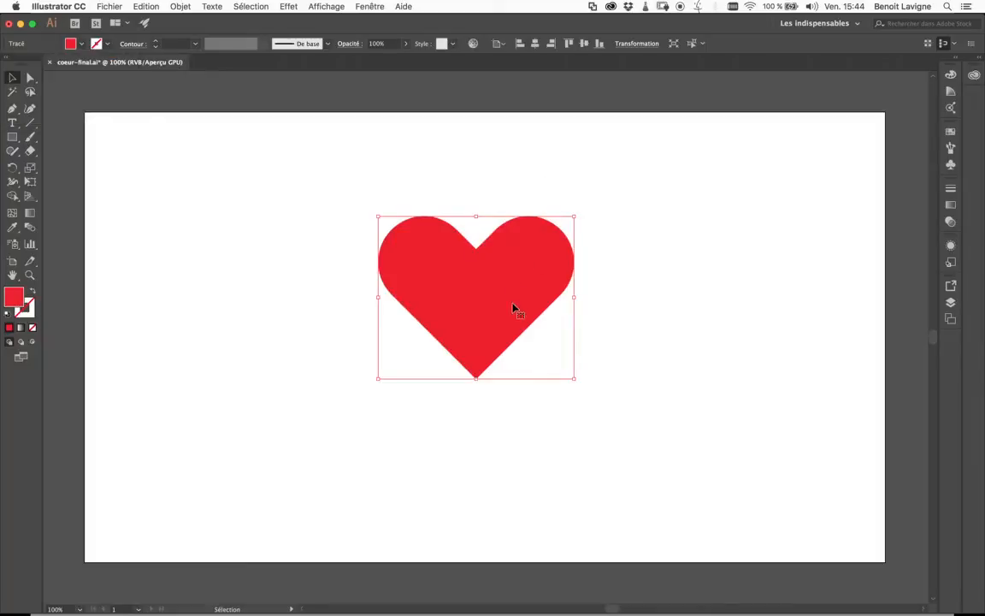
pyautogui.click(521, 336)
# Step: Center the heart horizontally and vertically on the artboard, then deselect it
pyautogui.moveTo(512, 300); pyautogui.dragTo(508, 316)
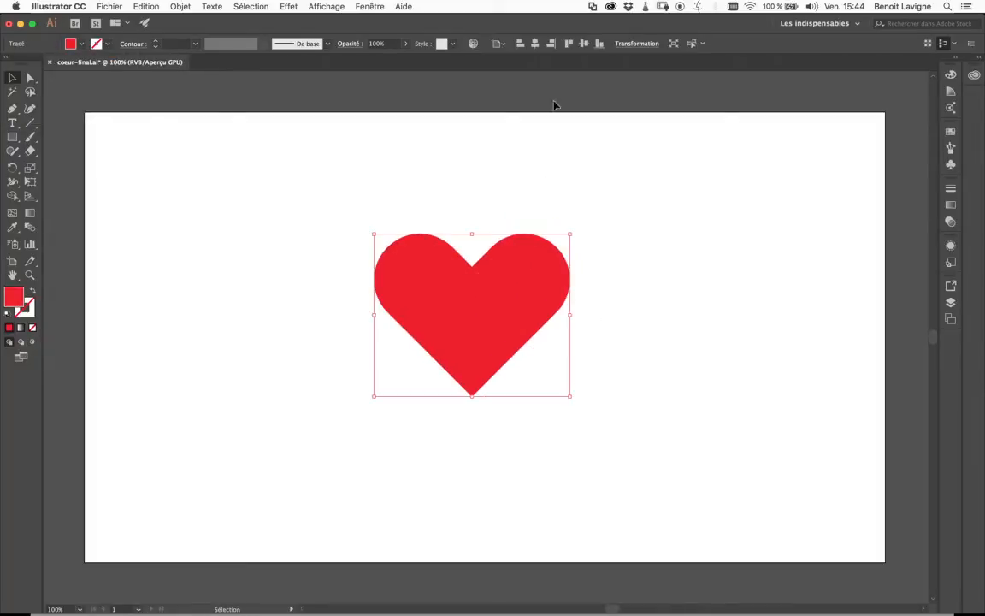
pyautogui.click(498, 44)
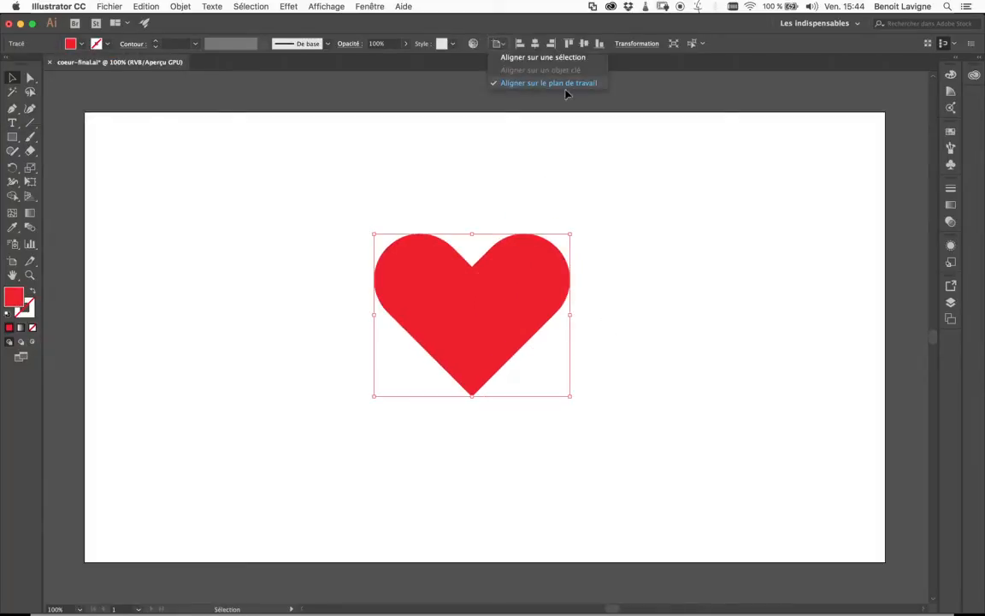
pyautogui.click(535, 43)
pyautogui.click(584, 44)
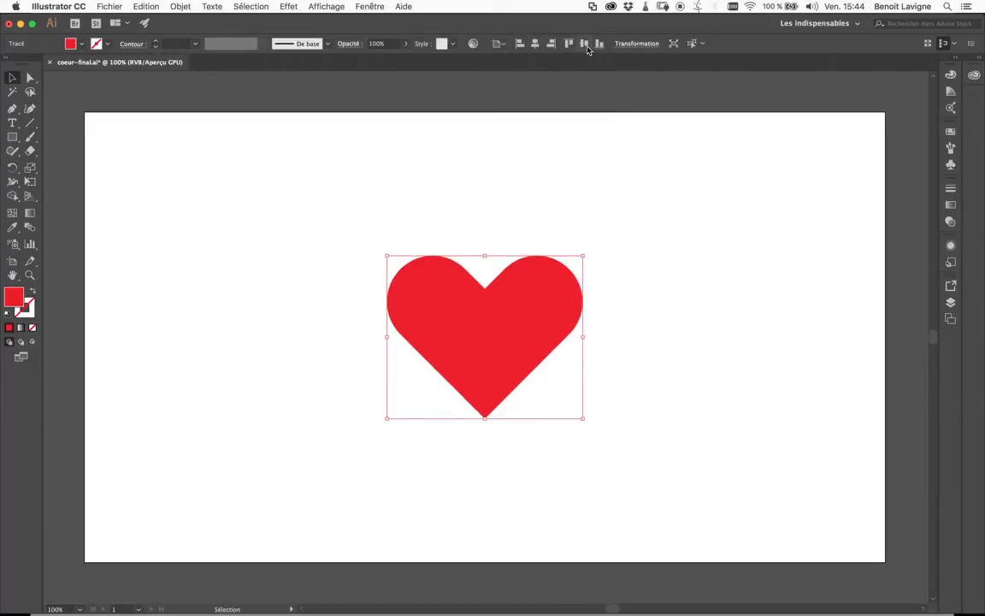
pyautogui.click(686, 312)
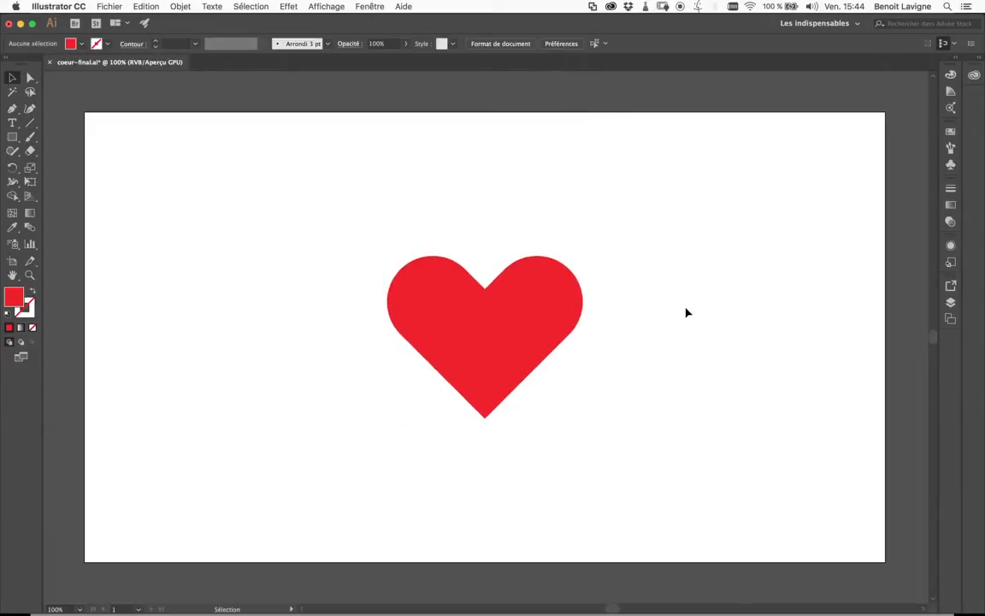
# Step: Duplicate the heart horizontally onto the empty area to the left of the original
pyautogui.click(542, 320)
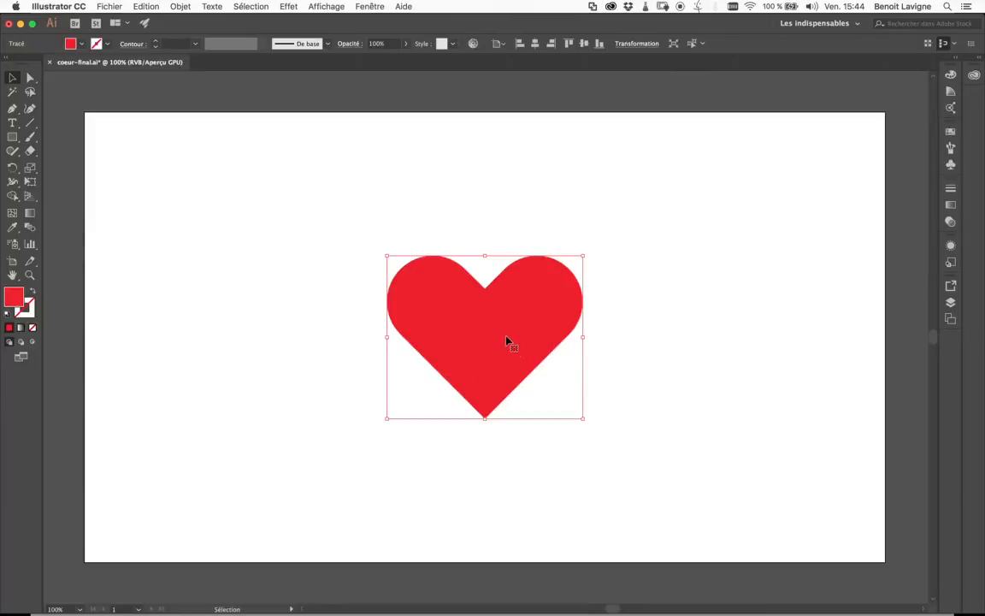
pyautogui.moveTo(506, 340); pyautogui.dragTo(242, 336)
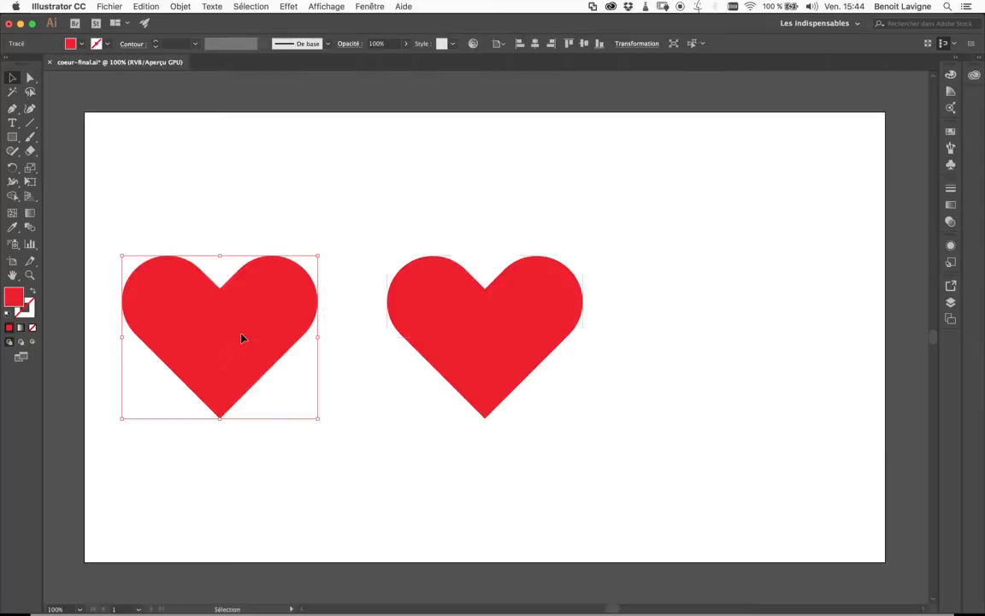
# Step: Apply the Objectif 180° warp effect to the central heart with Inflexion 20% and no horizontal or vertical distortion
pyautogui.click(480, 336)
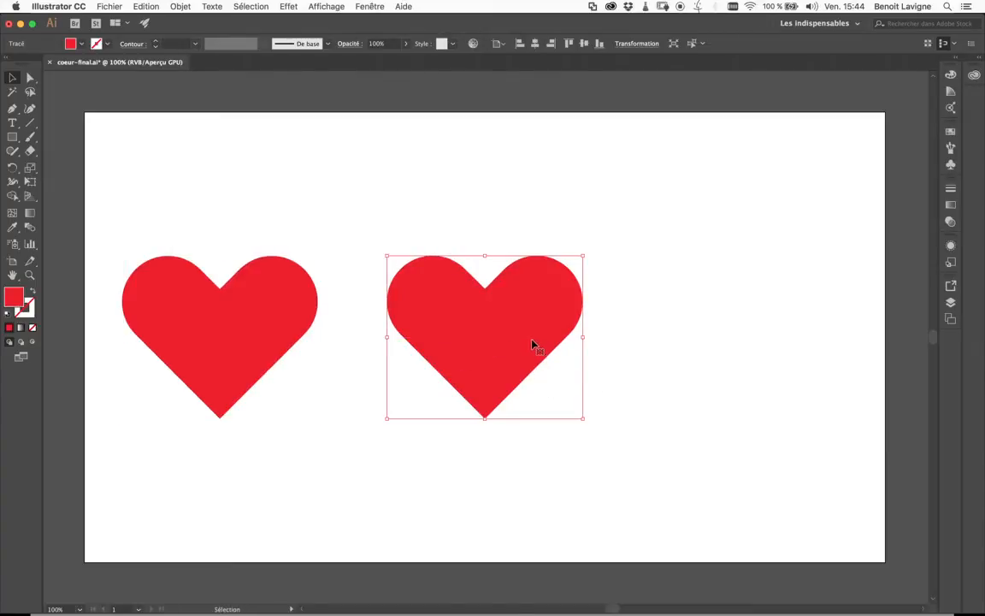
pyautogui.click(288, 7)
pyautogui.moveTo(419, 128)
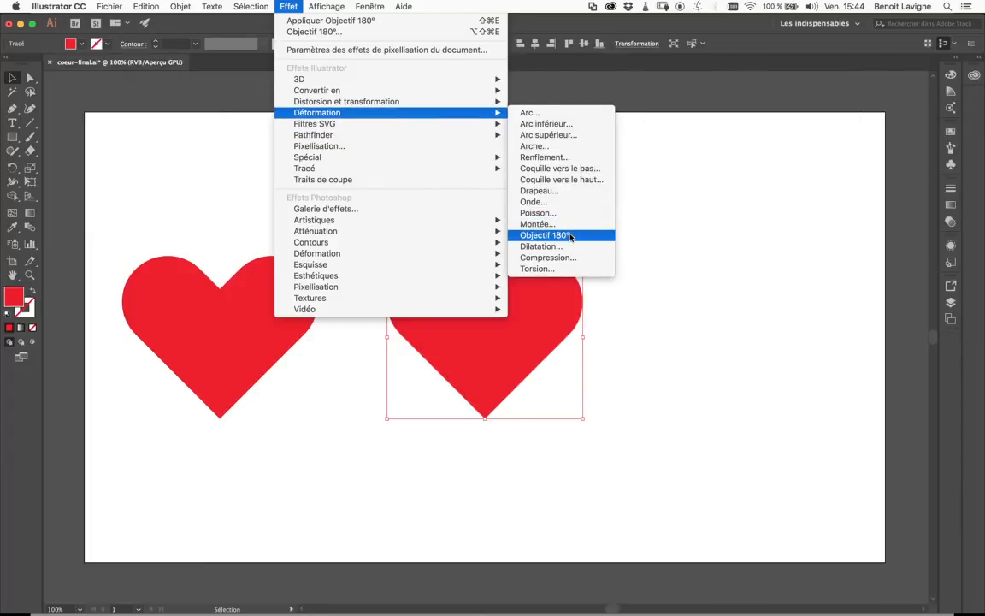
pyautogui.click(516, 234)
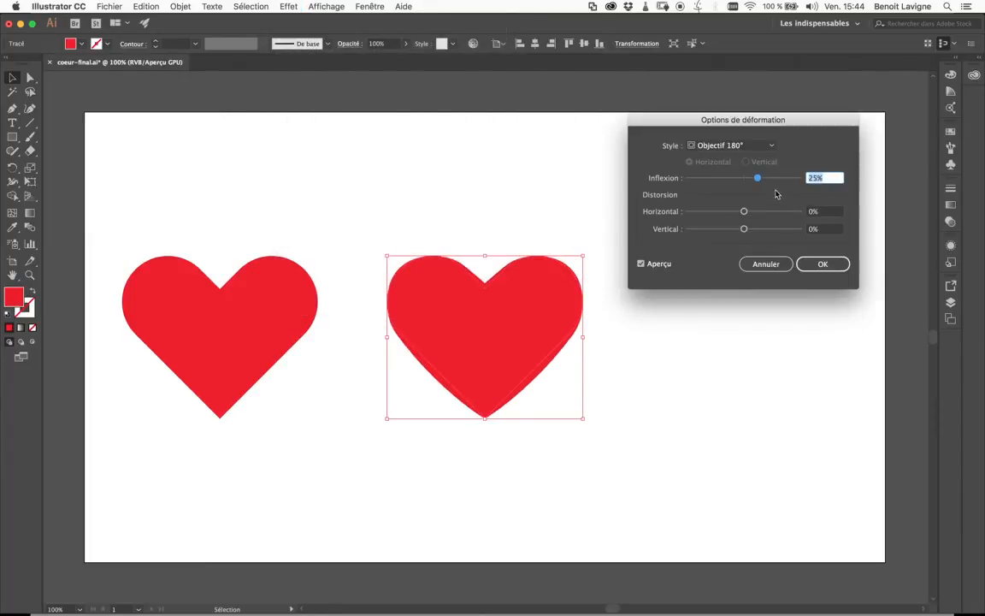
pyautogui.moveTo(757, 178); pyautogui.dragTo(747, 186)
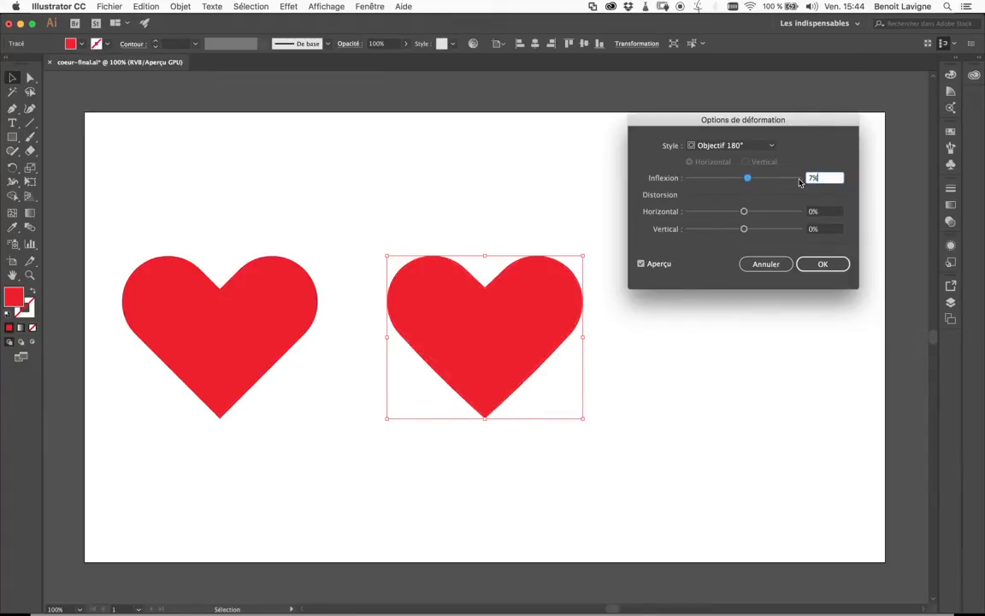
pyautogui.write('0')
pyautogui.press('Tab')
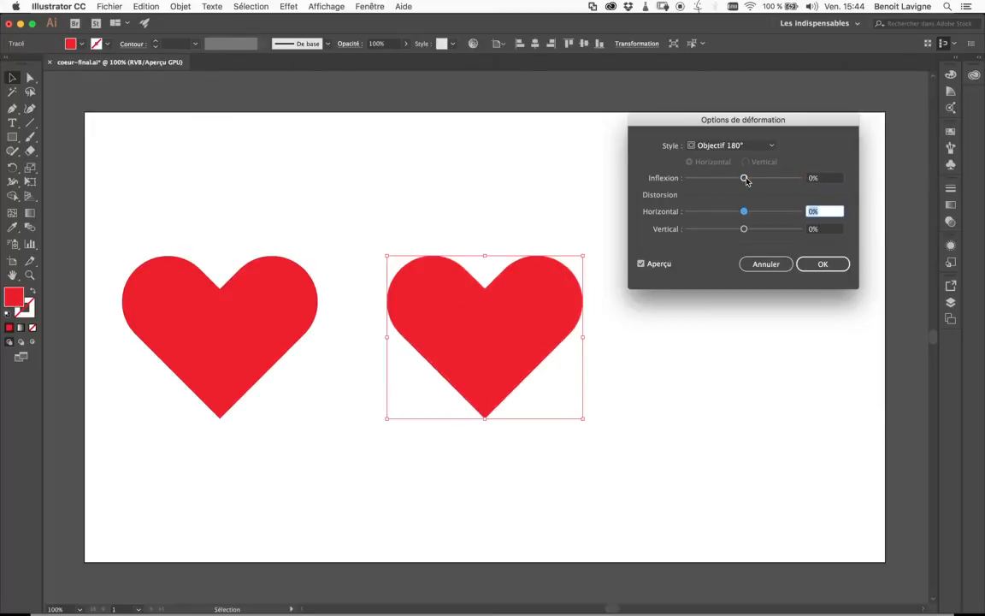
pyautogui.moveTo(744, 178); pyautogui.dragTo(757, 181)
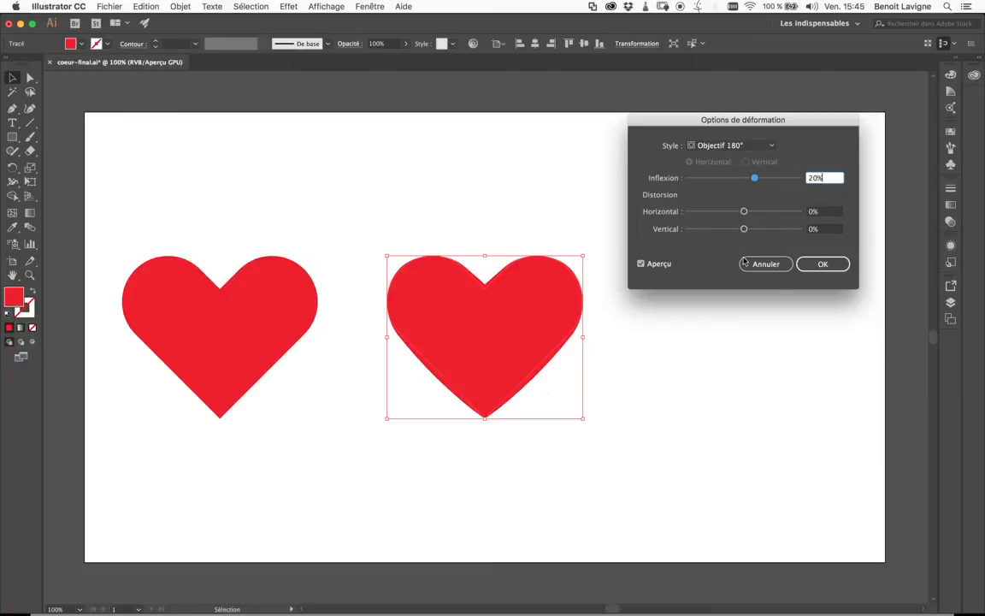
pyautogui.click(822, 264)
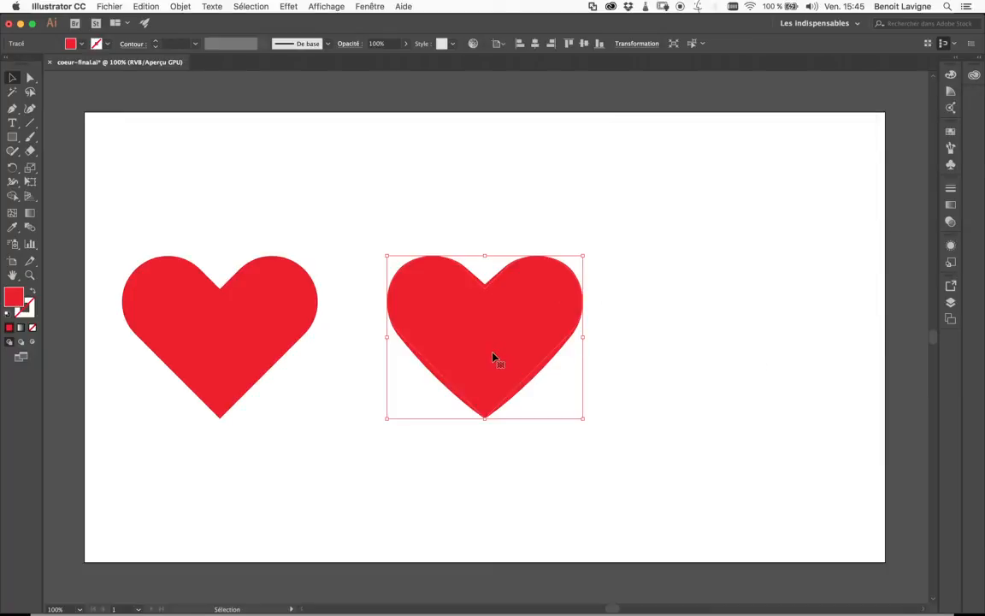
# Step: Duplicate the warped central heart horizontally onto the empty area to the right of it
pyautogui.moveTo(493, 357); pyautogui.dragTo(738, 330)
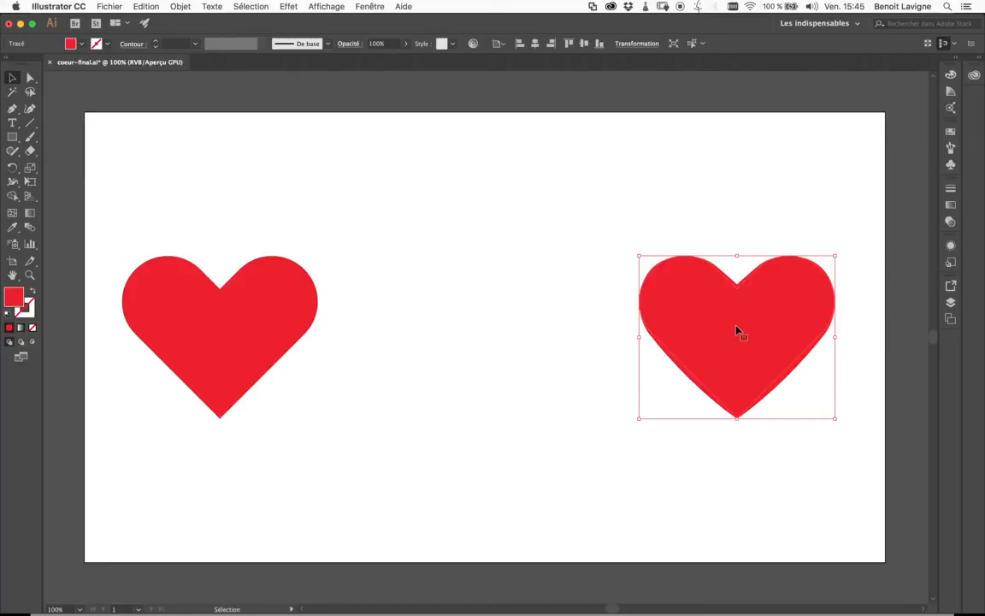
pyautogui.press('super+z')
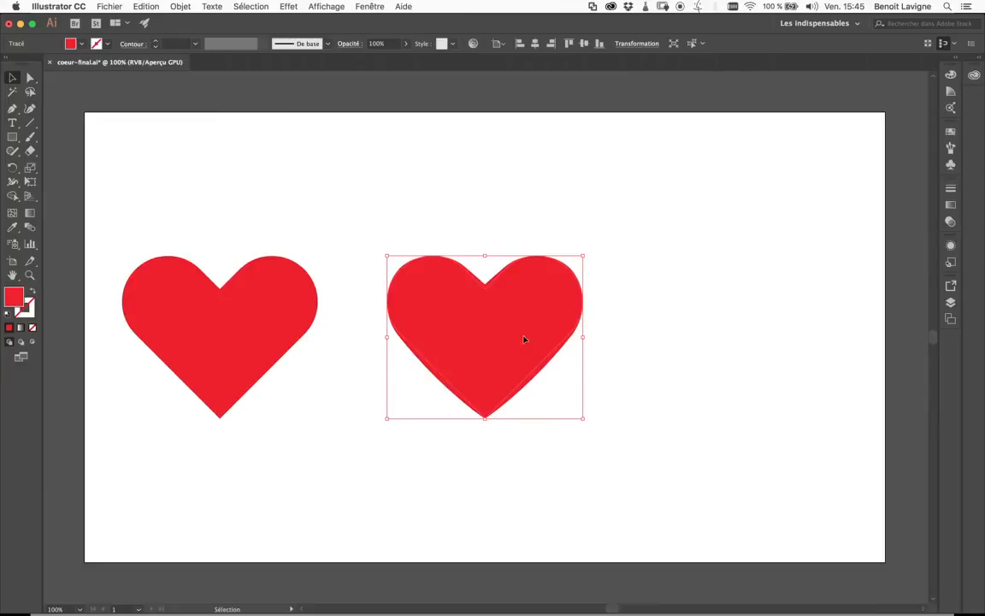
pyautogui.moveTo(524, 340); pyautogui.dragTo(765, 339)
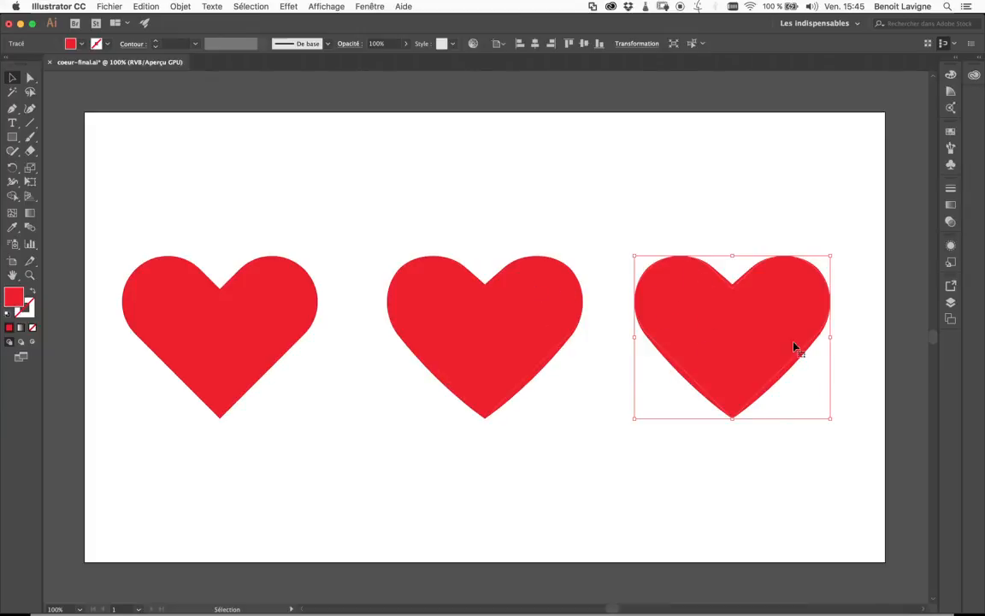
# Step: Edit the Objectif 180° warp effect on the rightmost heart, setting its Inflexion to -15%
pyautogui.click(950, 247)
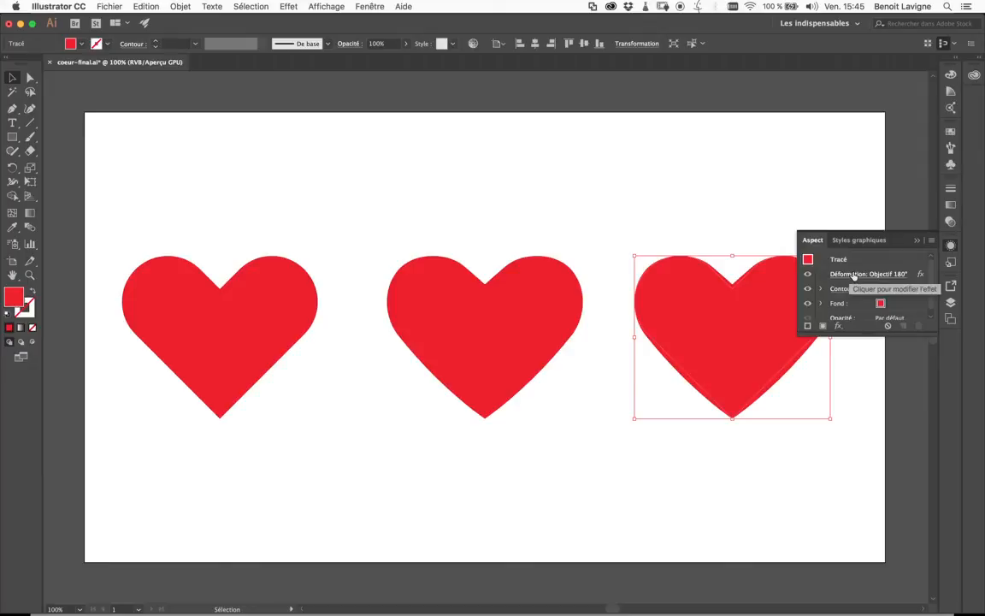
pyautogui.click(853, 275)
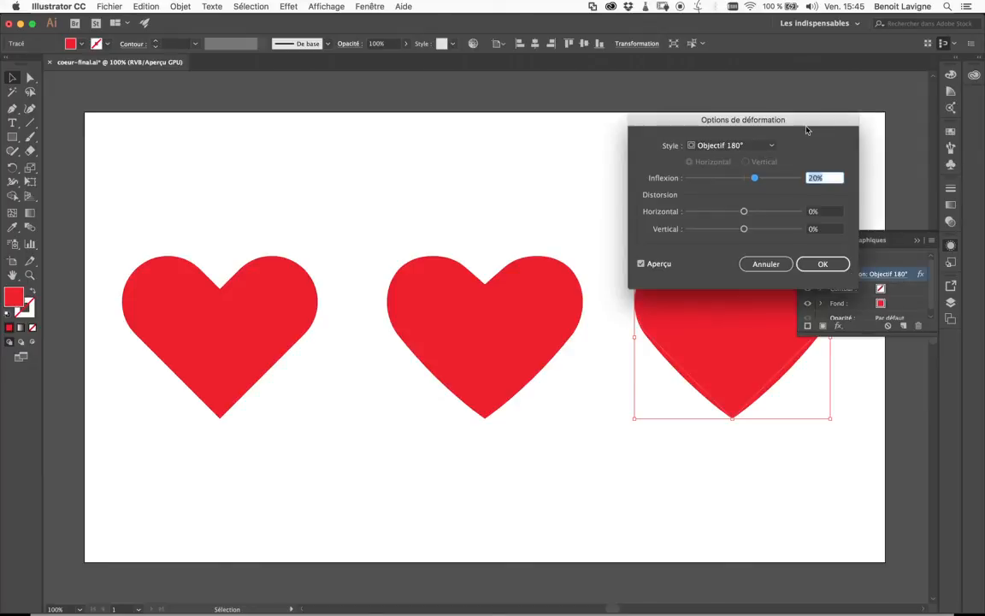
pyautogui.moveTo(728, 117); pyautogui.dragTo(529, 86)
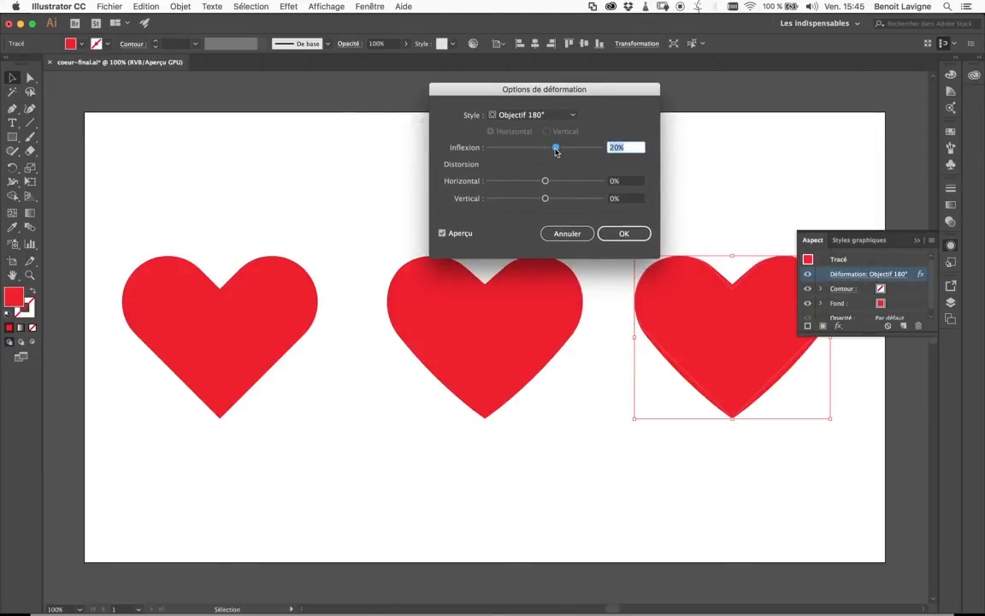
pyautogui.moveTo(555, 149); pyautogui.dragTo(536, 157)
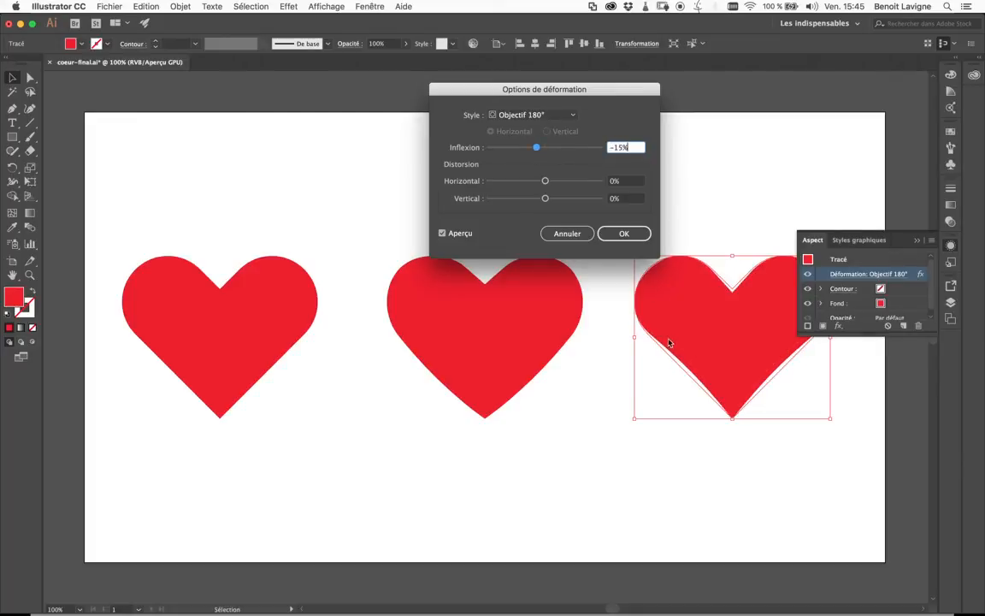
pyautogui.click(623, 232)
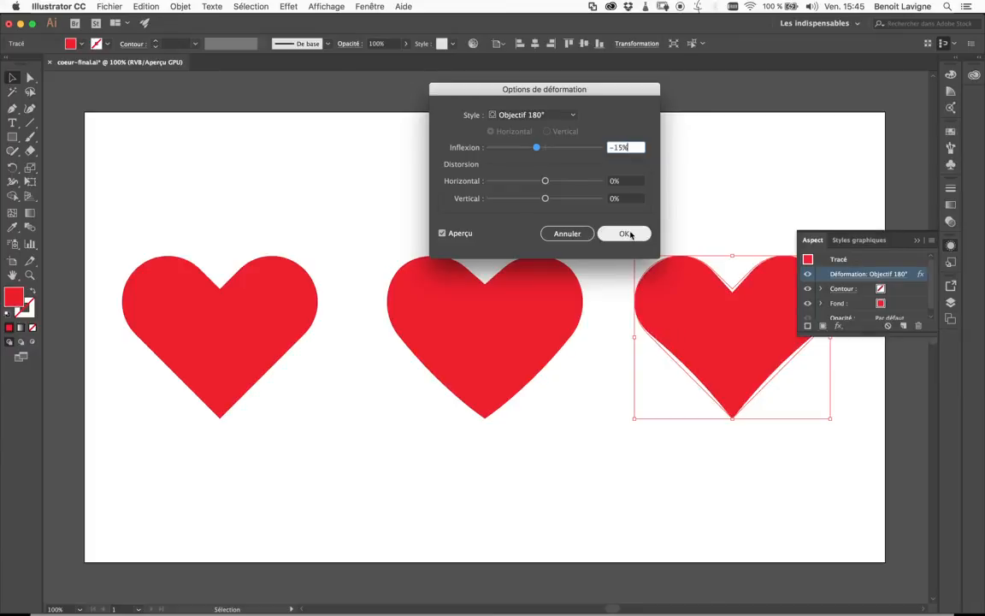